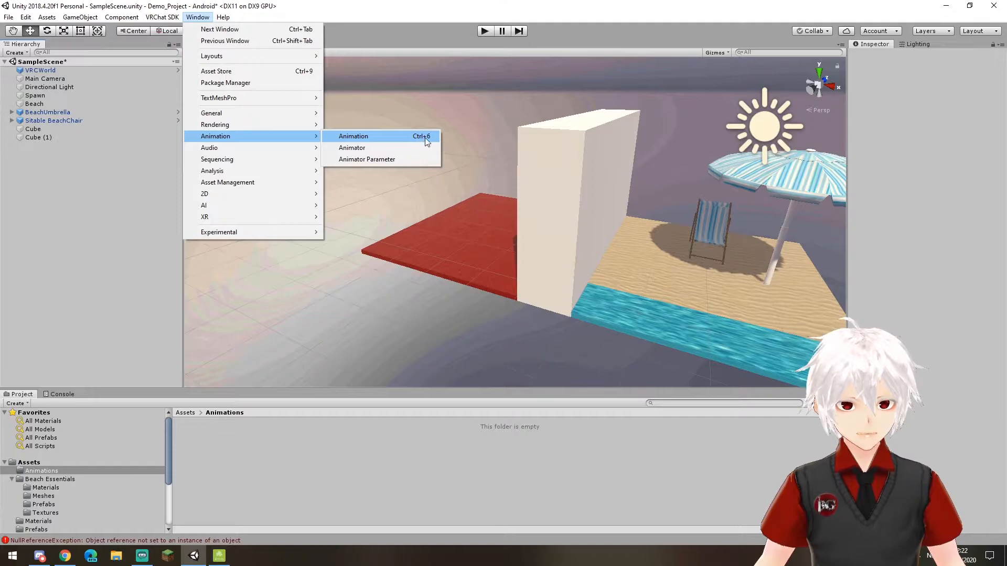
Step: Open the Animation window, dock it beside the Project and Console windows, and enlarge that area for more timeline space
click(412, 136)
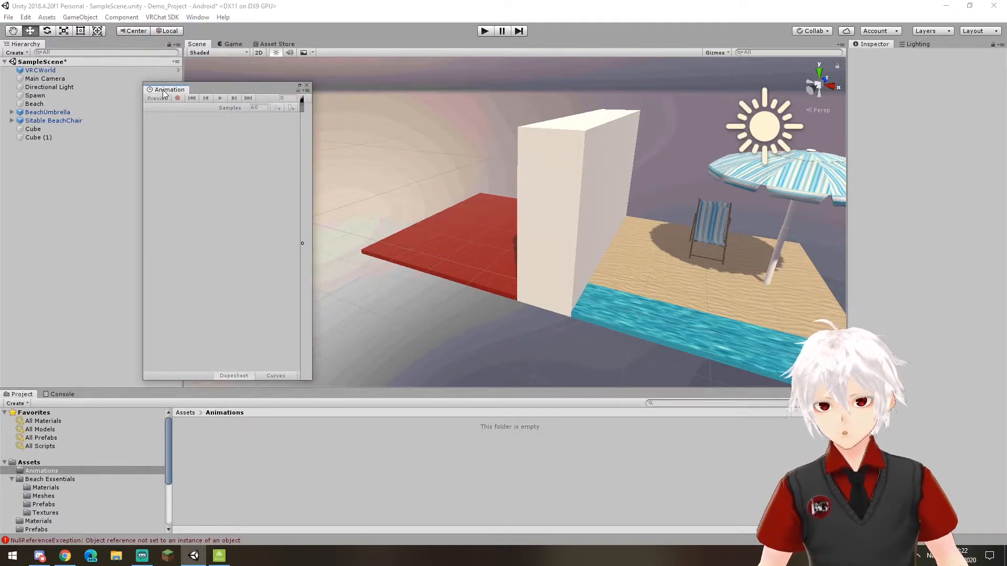
drag(165, 90, 96, 398)
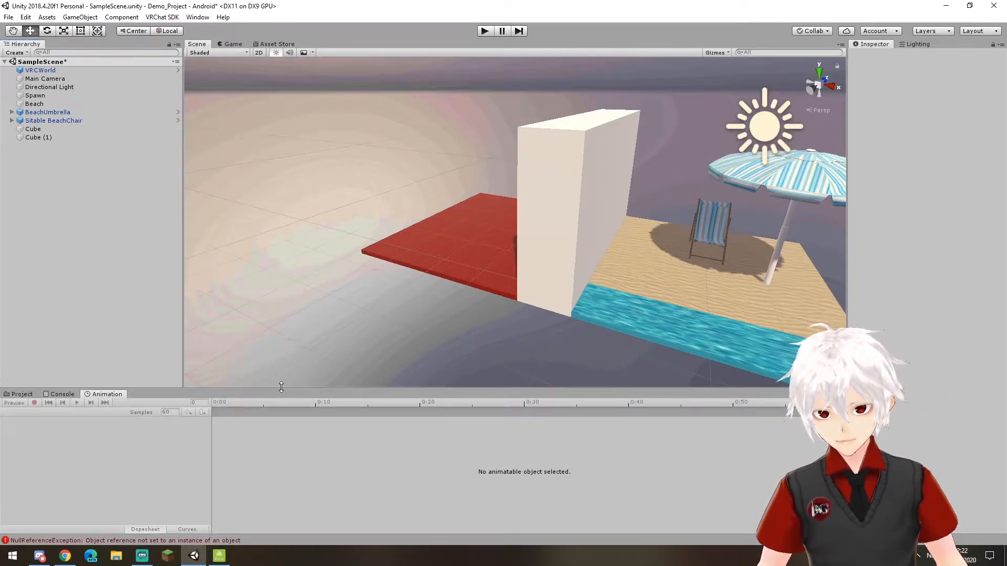
drag(282, 389, 76, 223)
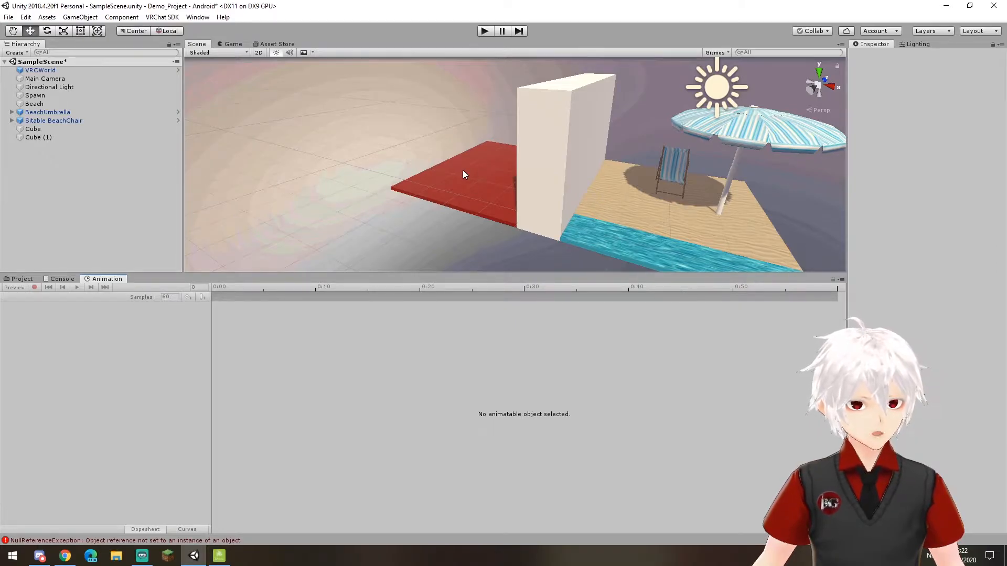
Step: Create an animation clip named Open for the white wall cube, saved in the Animations folder
click(556, 124)
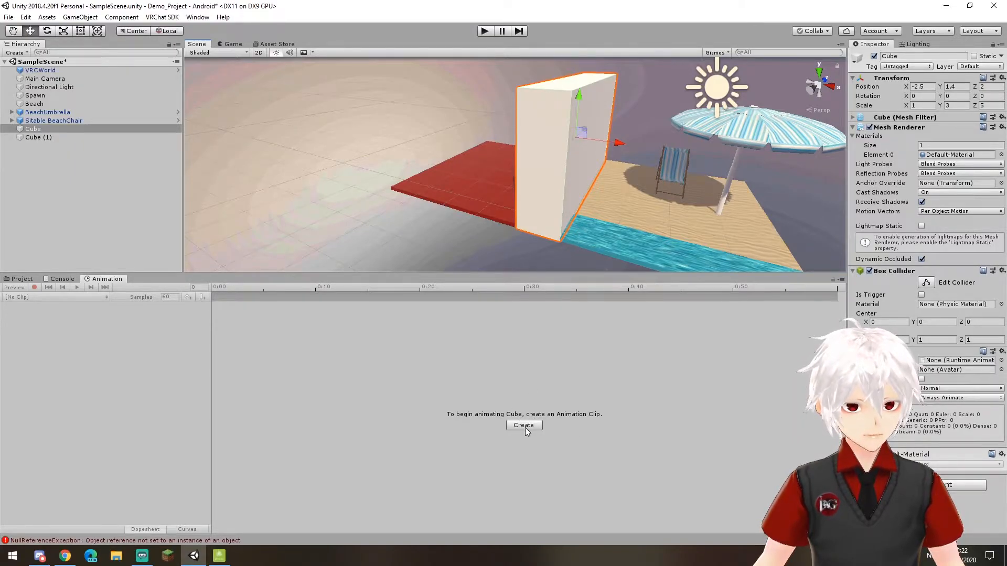
click(525, 426)
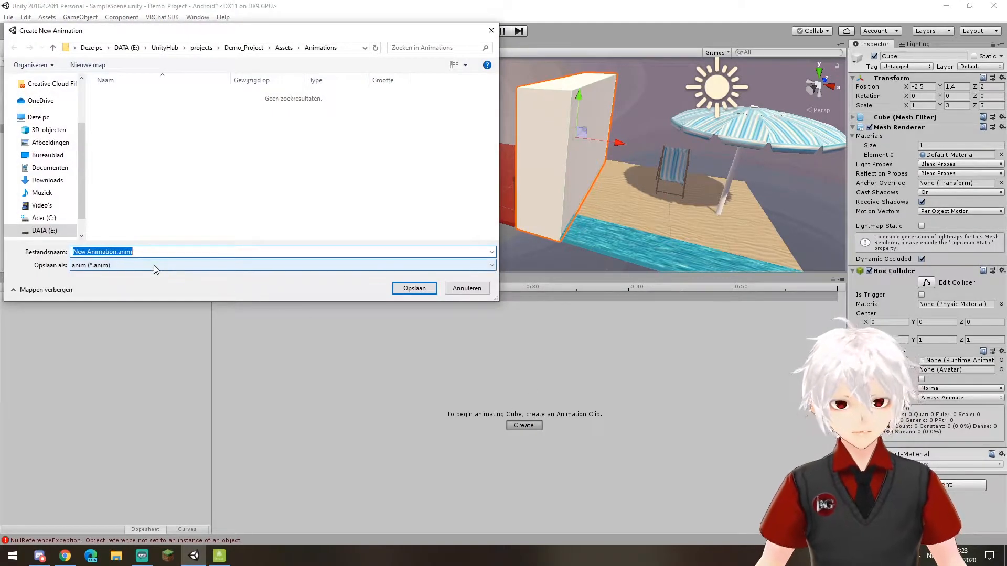
text(Cube)
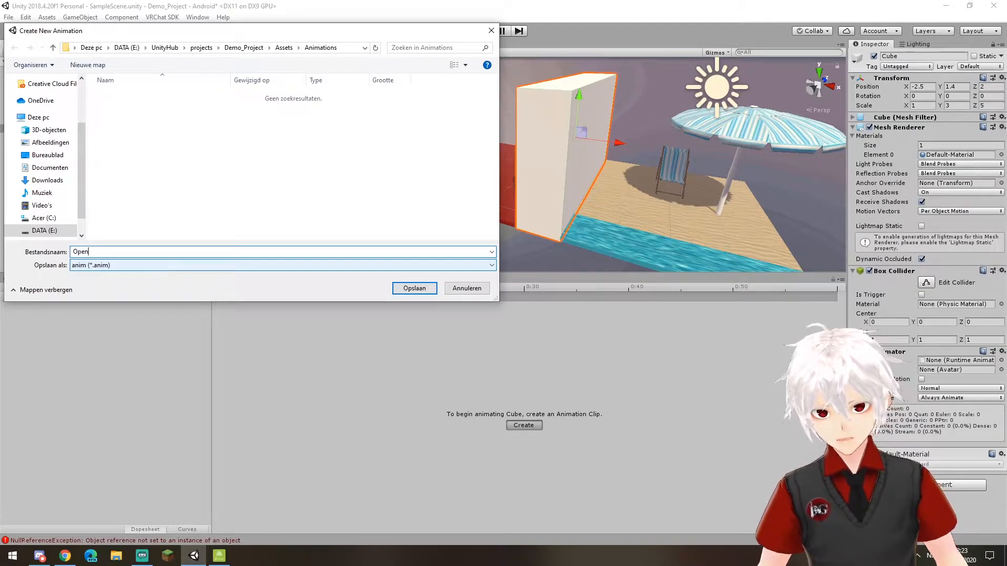
key(Return)
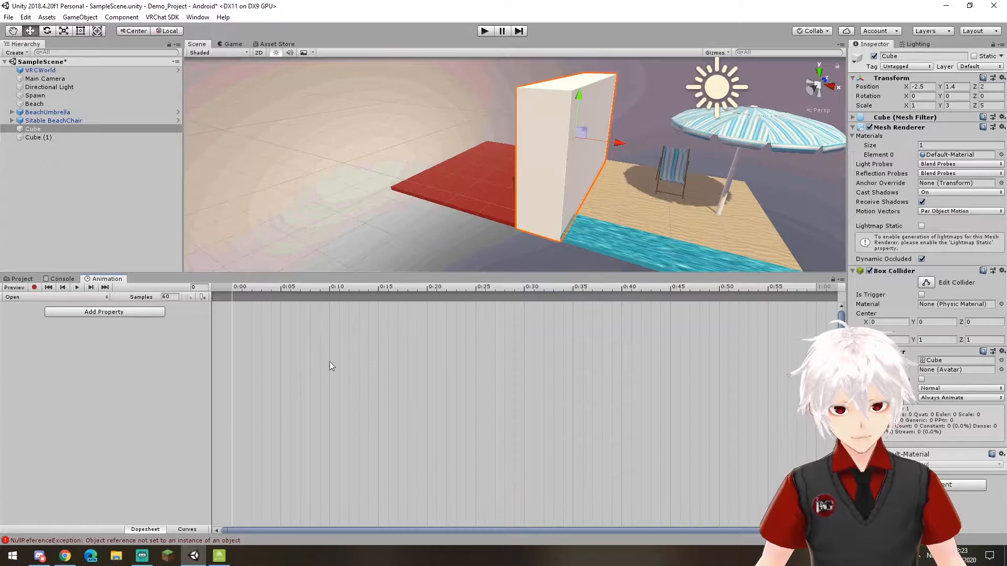
Step: Add the cube's Transform Position property to the Open clip and delete its keyframes at 1:00
click(106, 312)
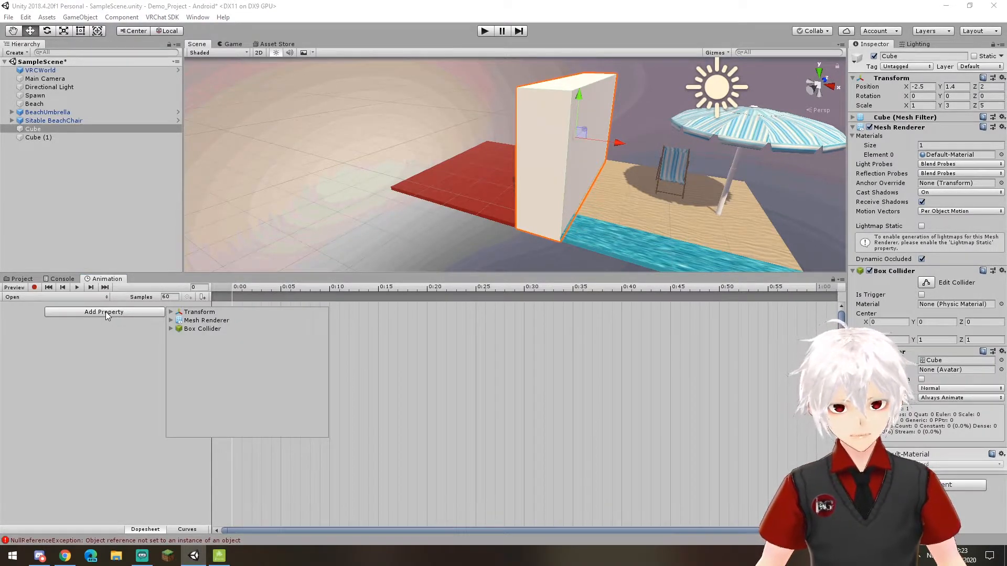
click(171, 312)
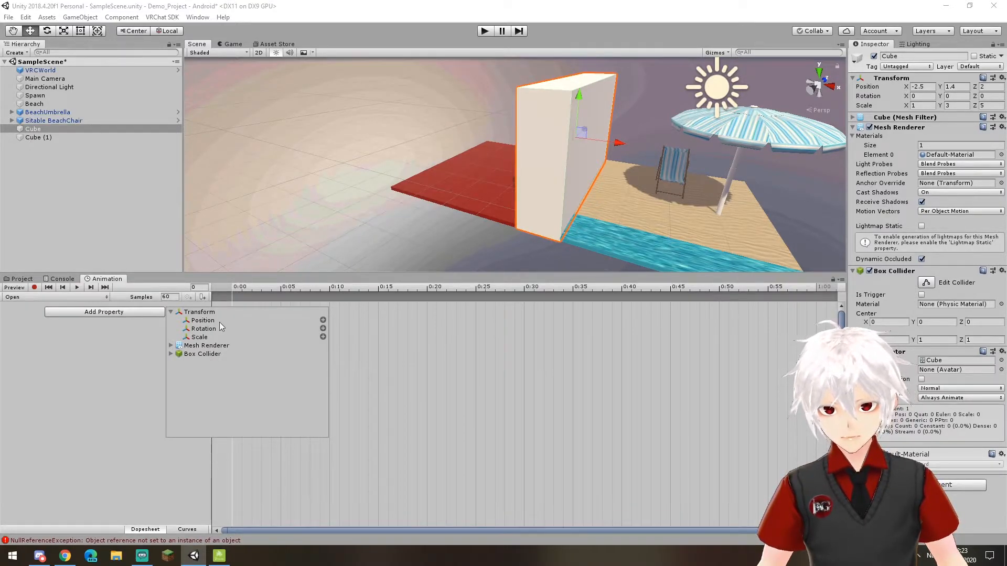
click(323, 320)
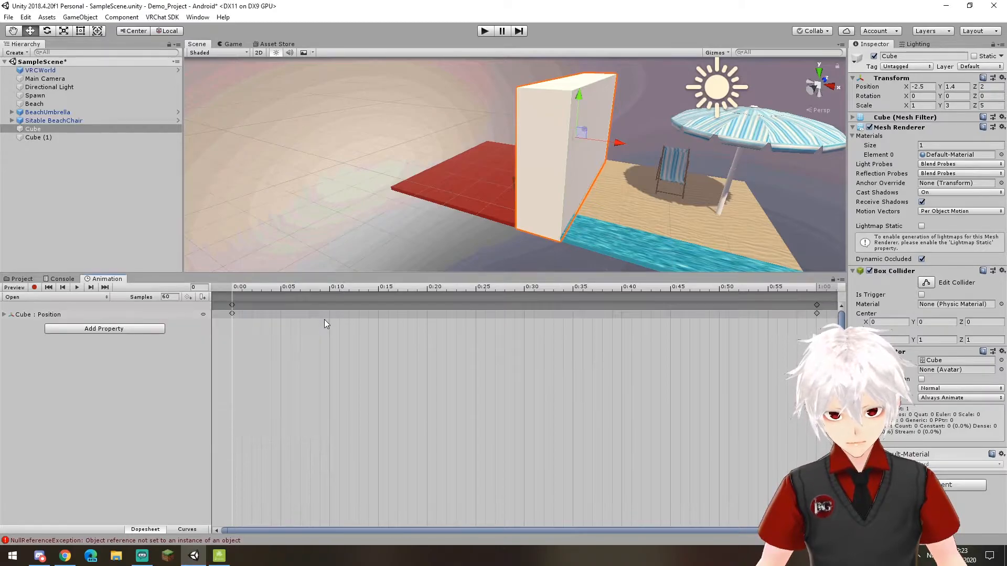
click(5, 315)
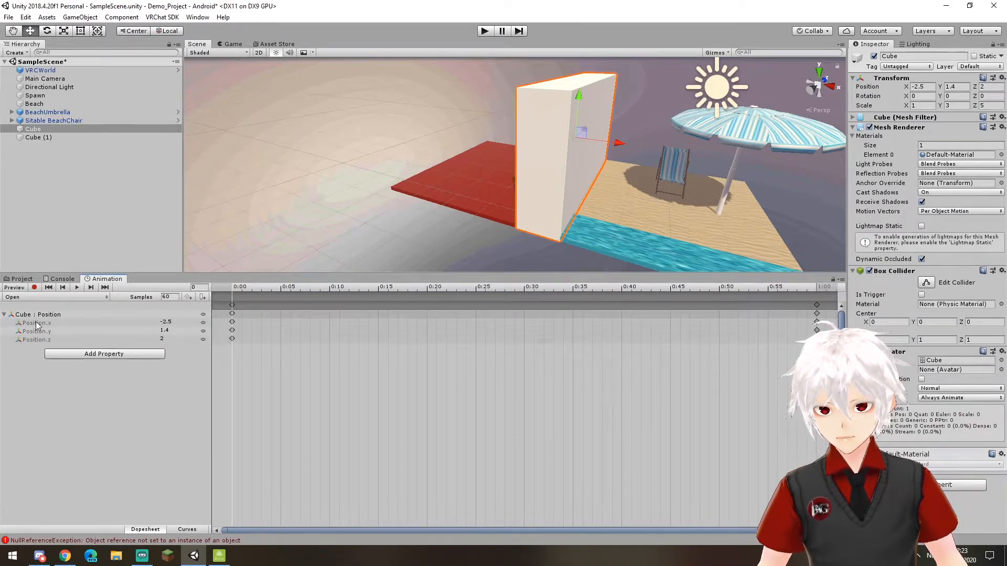
click(39, 323)
click(37, 330)
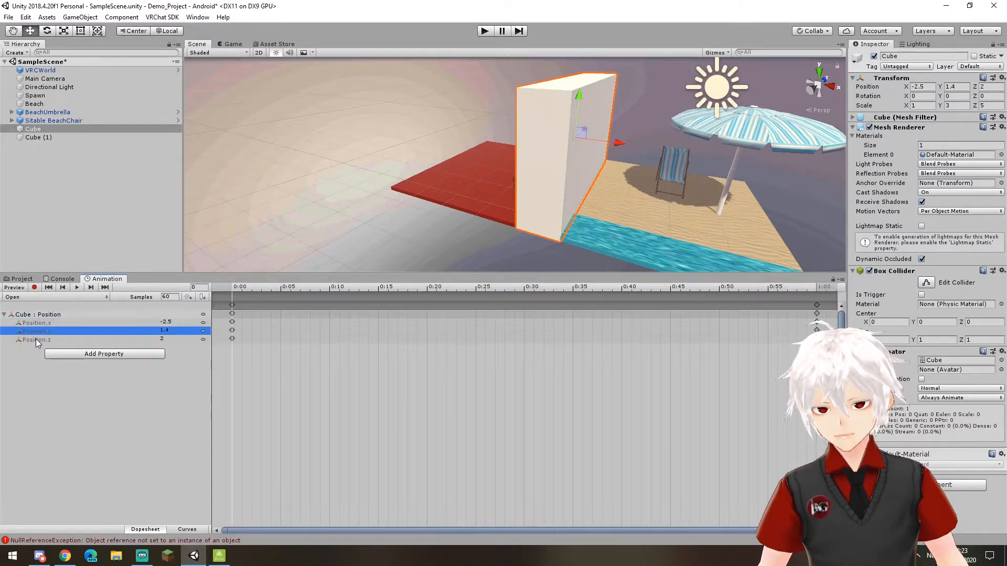
click(36, 339)
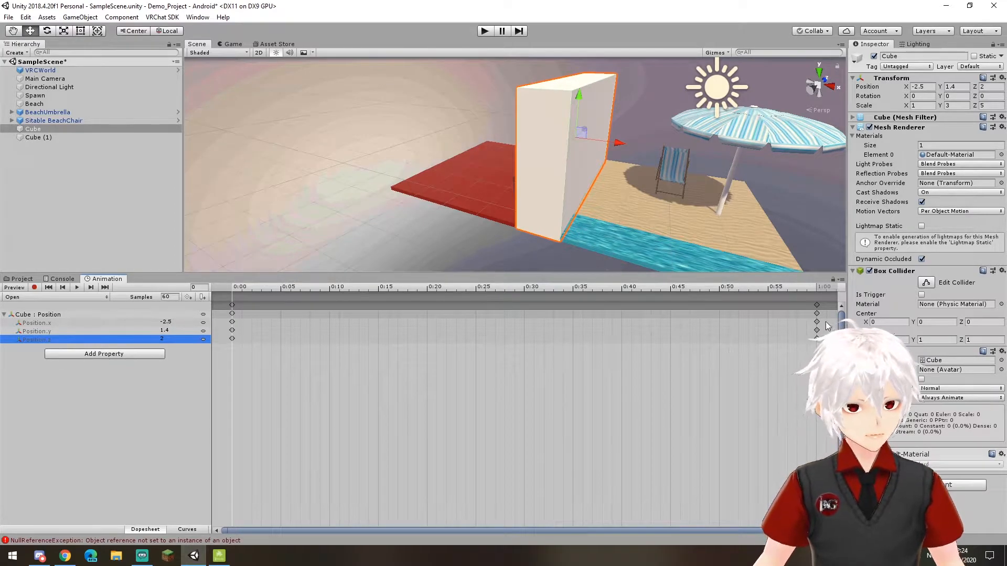
drag(812, 343, 835, 303)
key(Delete)
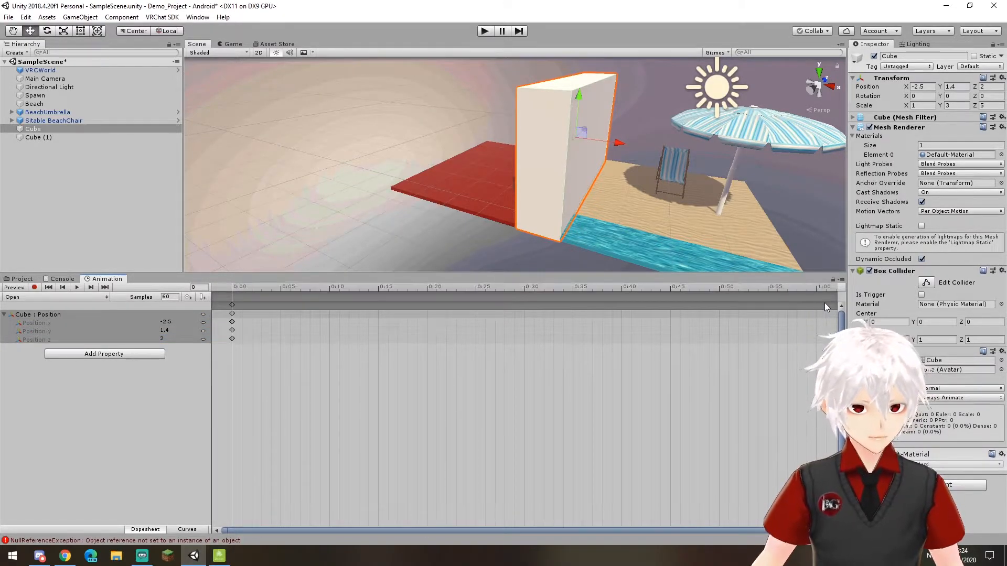
Step: Add a Position.y keyframe at 2:00 in the Open clip and set its value to -1.5
scroll(701, 362, down, 5)
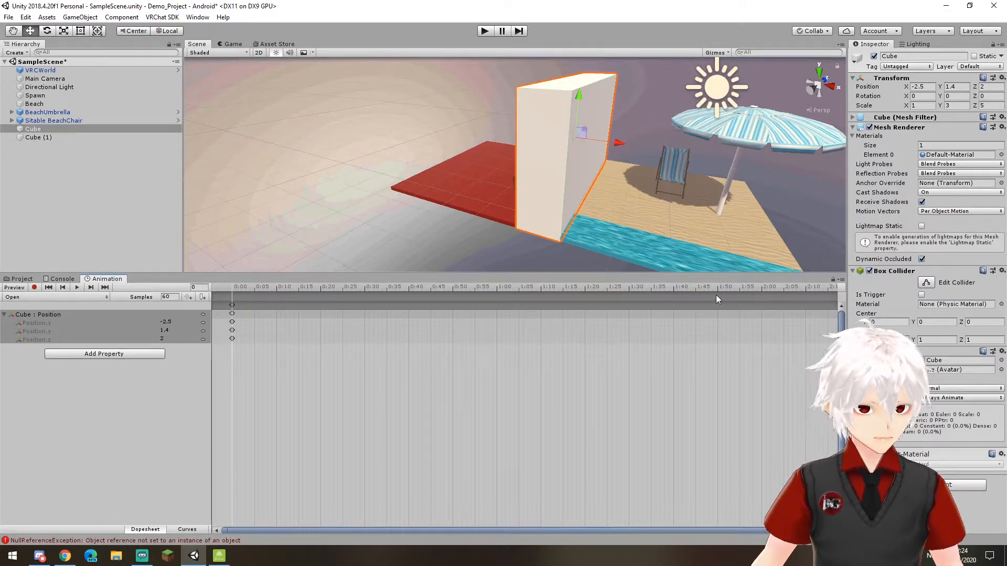
click(762, 288)
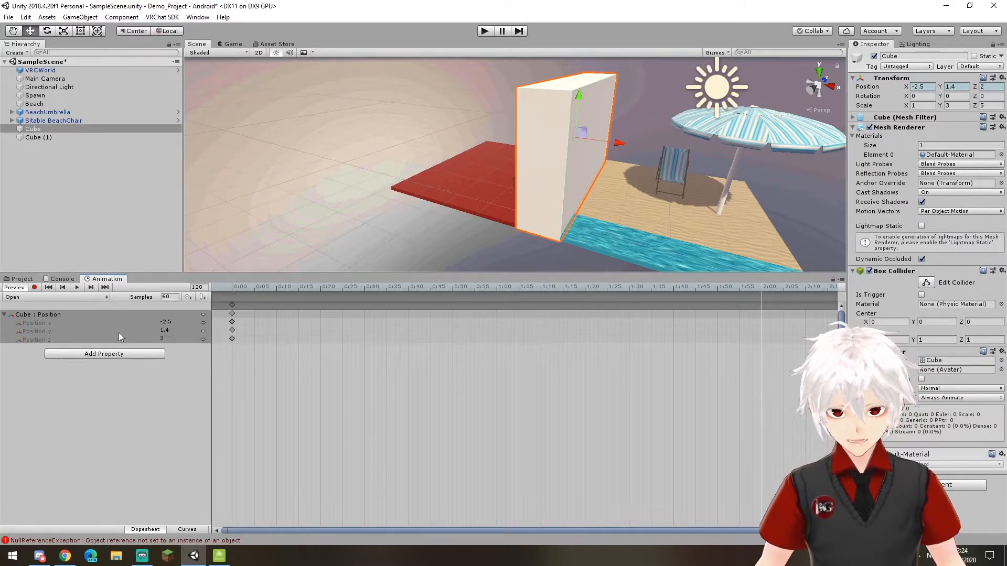
click(203, 332)
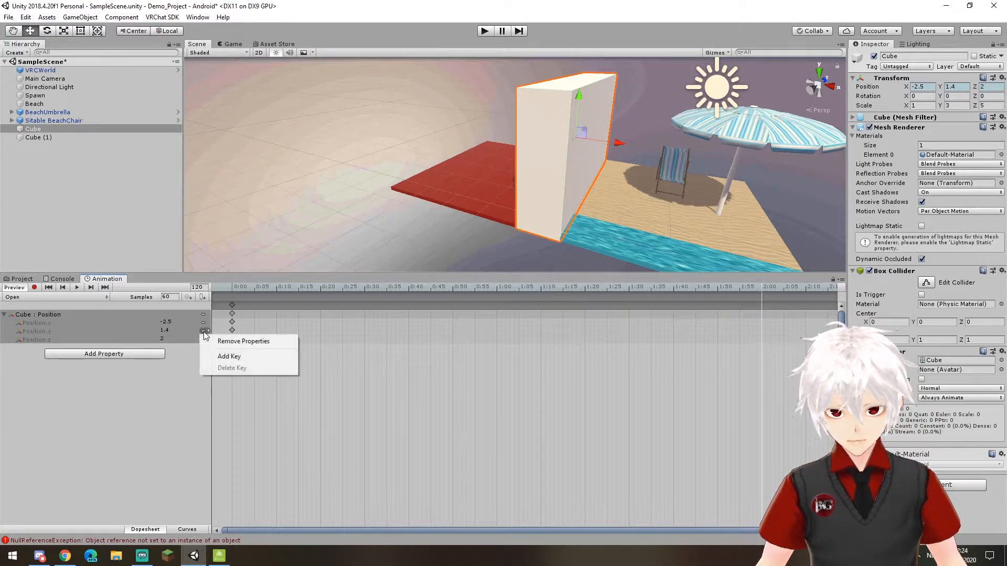
click(224, 358)
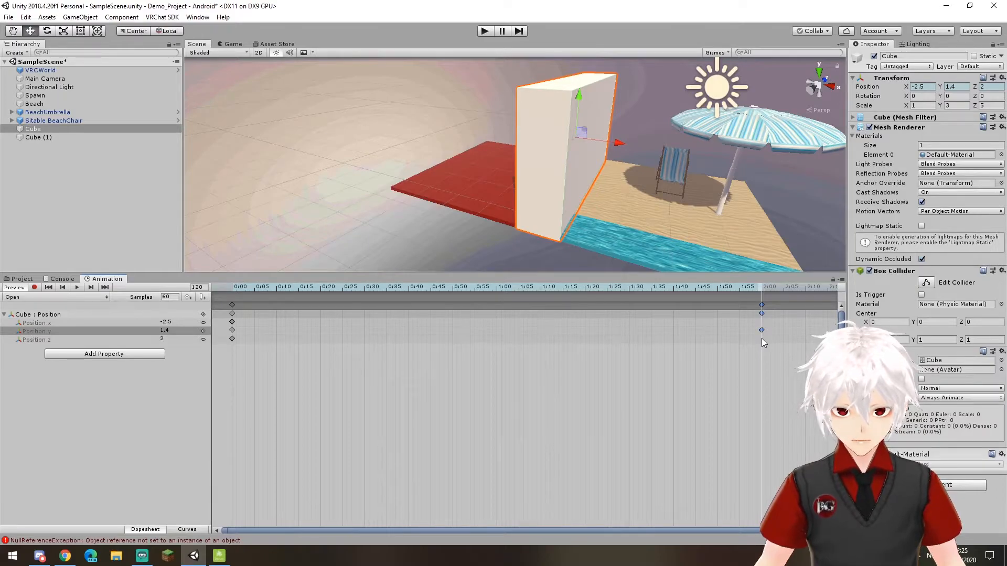
drag(170, 330, 143, 332)
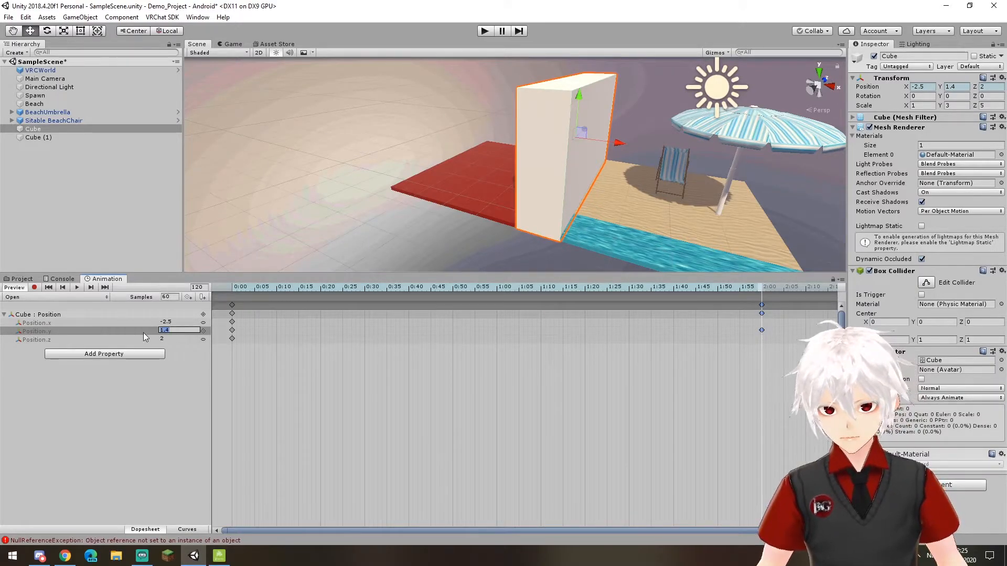
text(-)
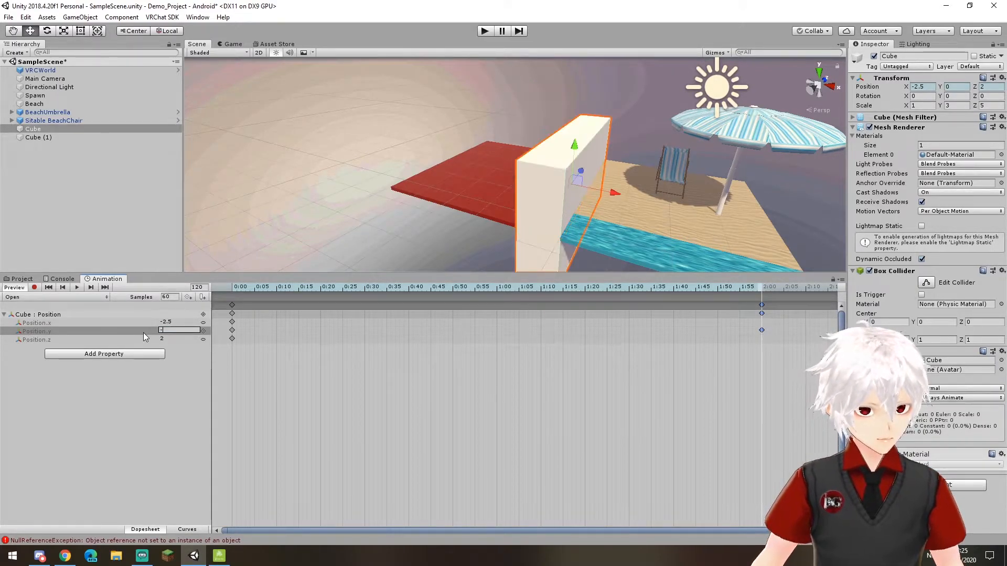
text(1.5)
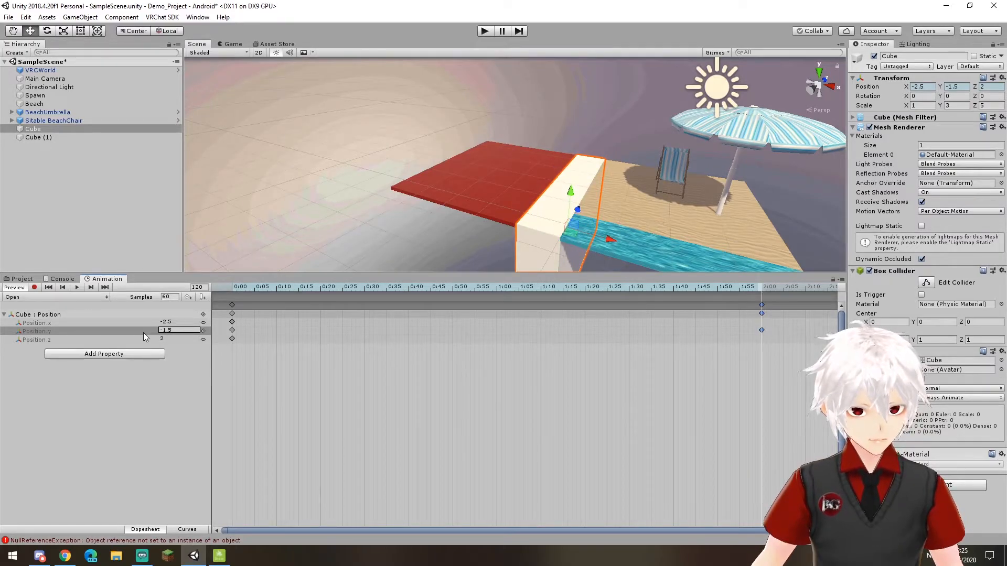
click(585, 112)
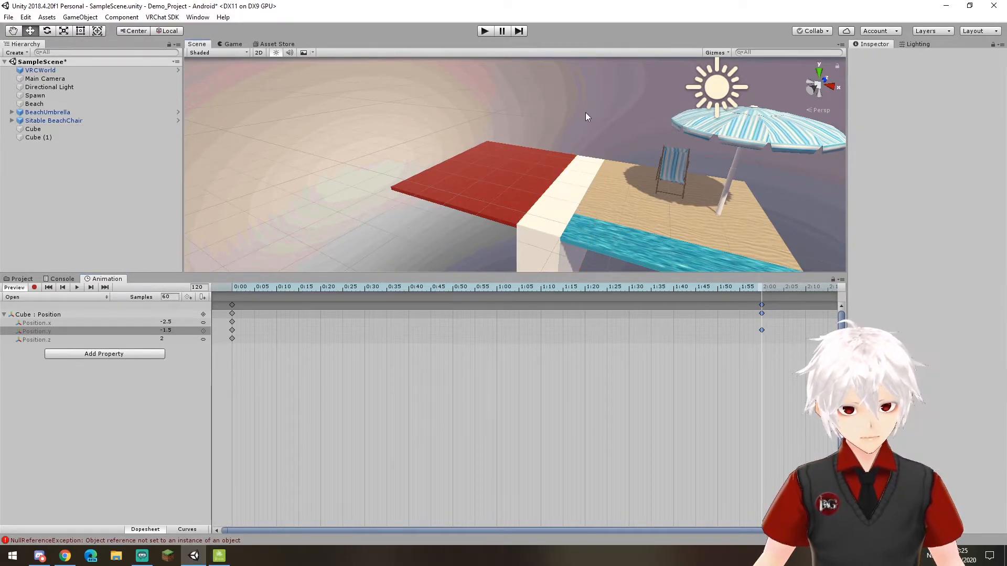
Step: Play the cube's Open animation from 0:00 to check its movement, stop it and return to the first frame
click(66, 280)
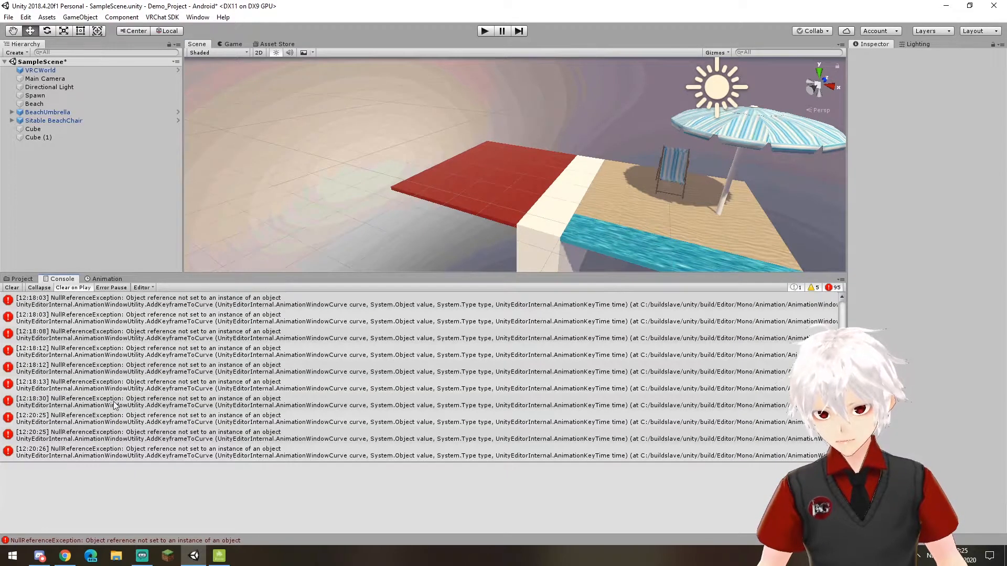
click(103, 279)
click(536, 230)
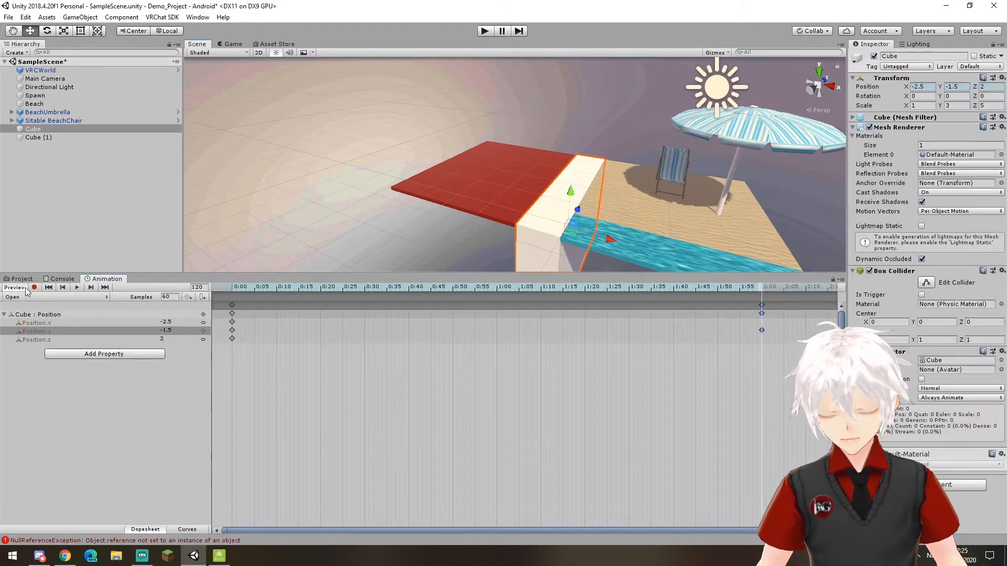
click(236, 289)
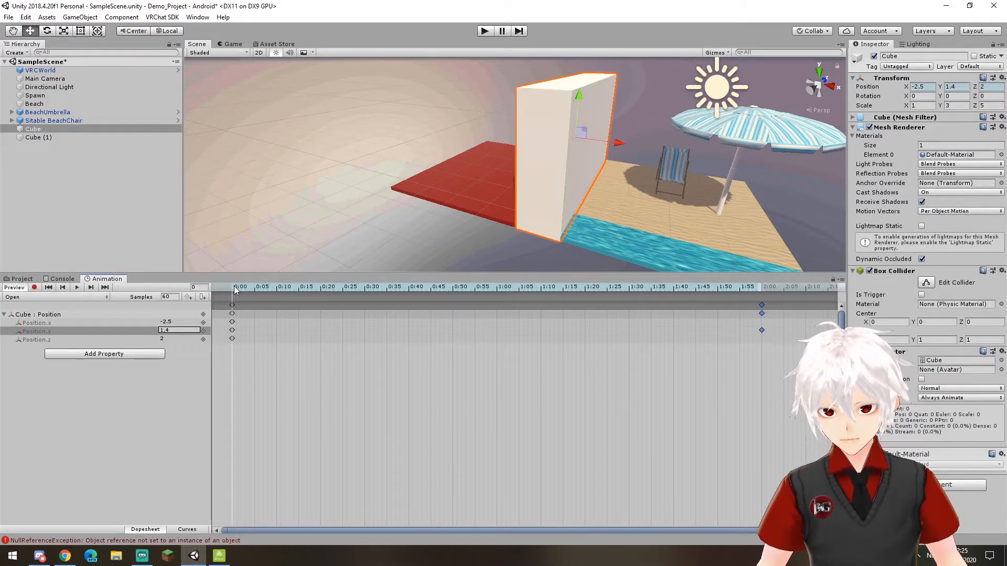
click(34, 287)
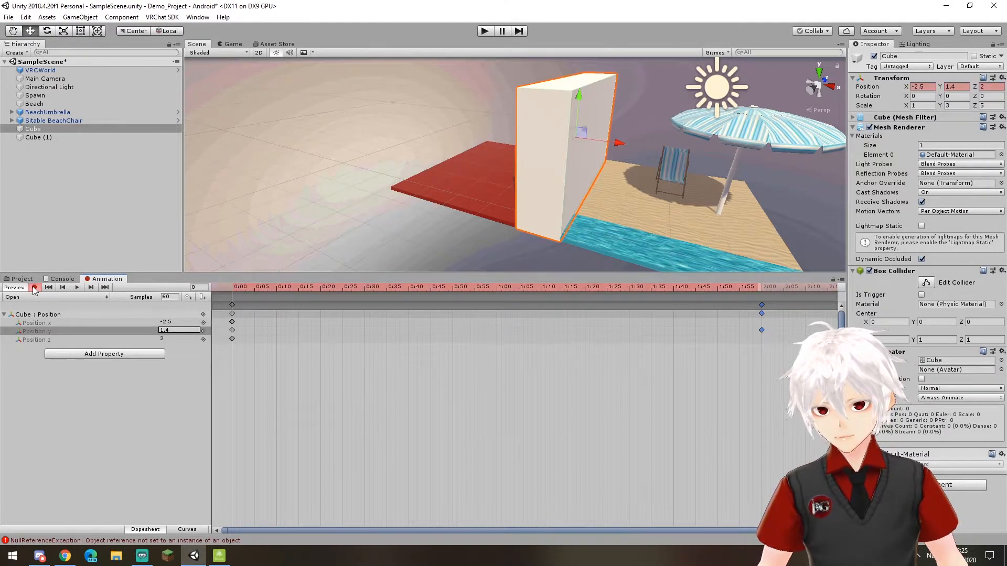
click(77, 288)
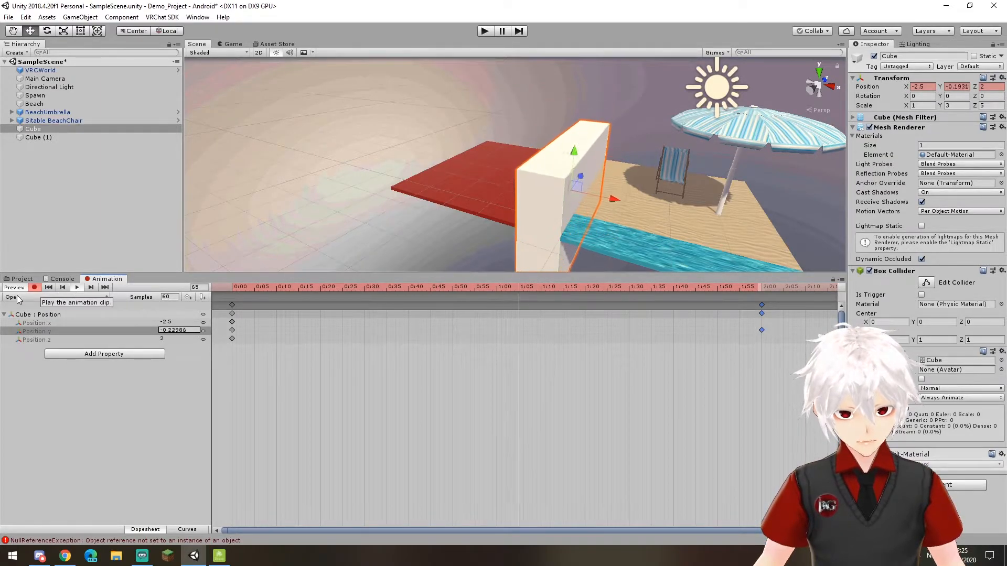
click(35, 288)
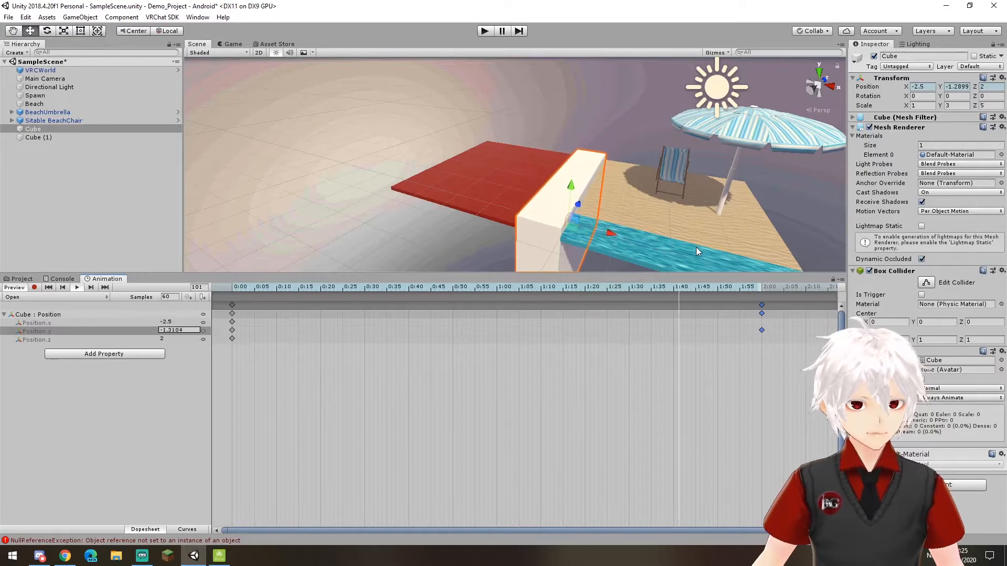
click(75, 287)
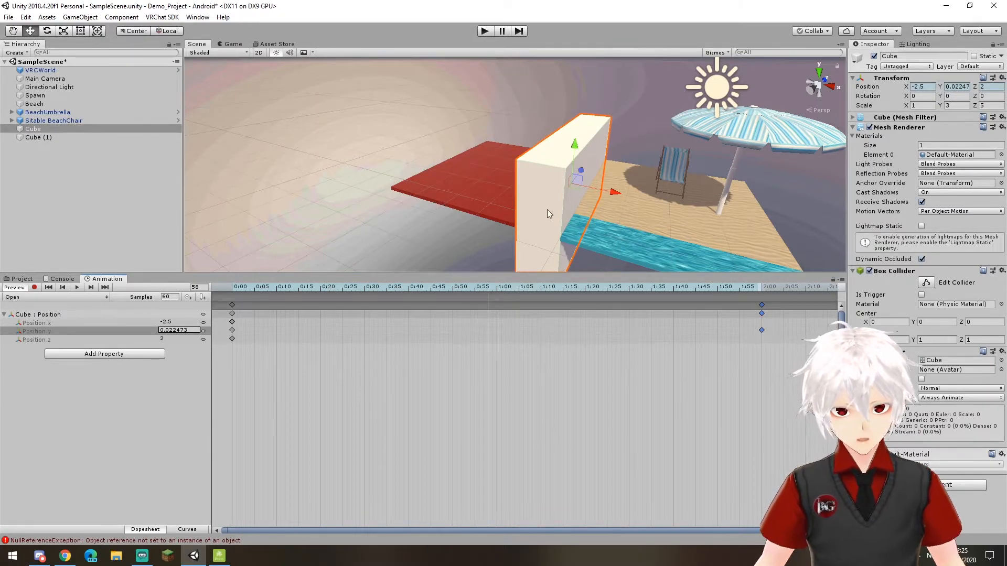
click(232, 296)
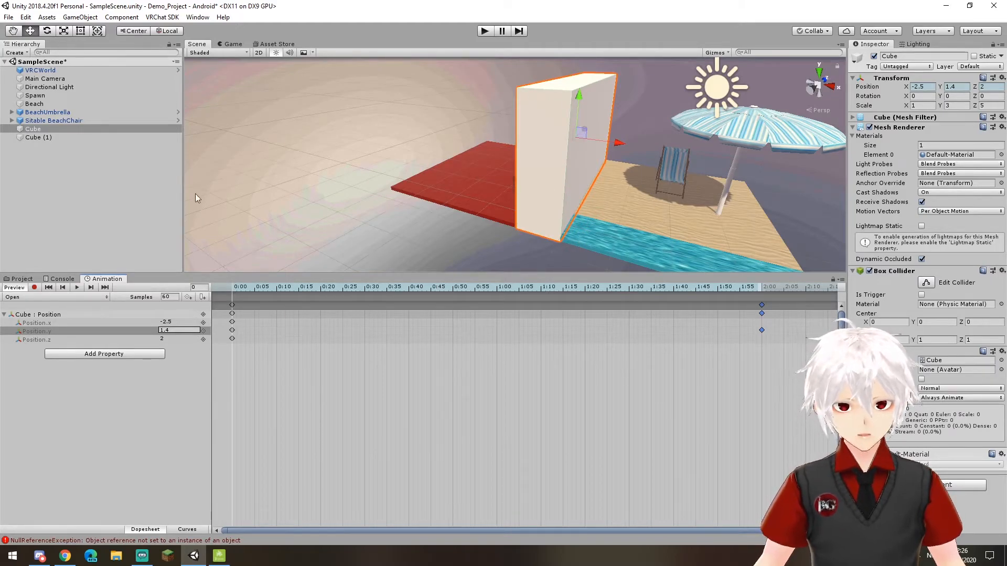
Step: Create a second animation clip for the cube named Close in the Animations folder
click(29, 297)
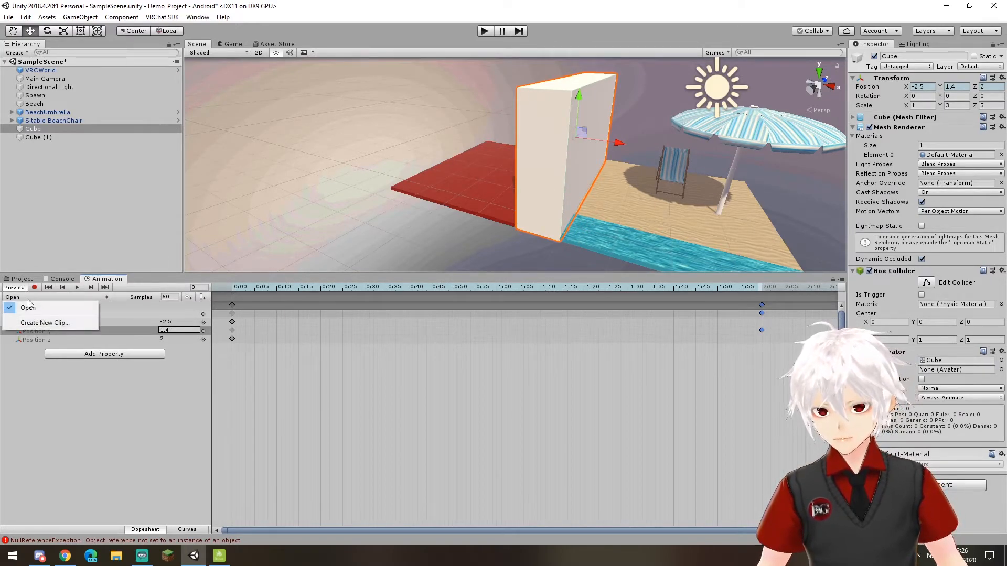
click(39, 324)
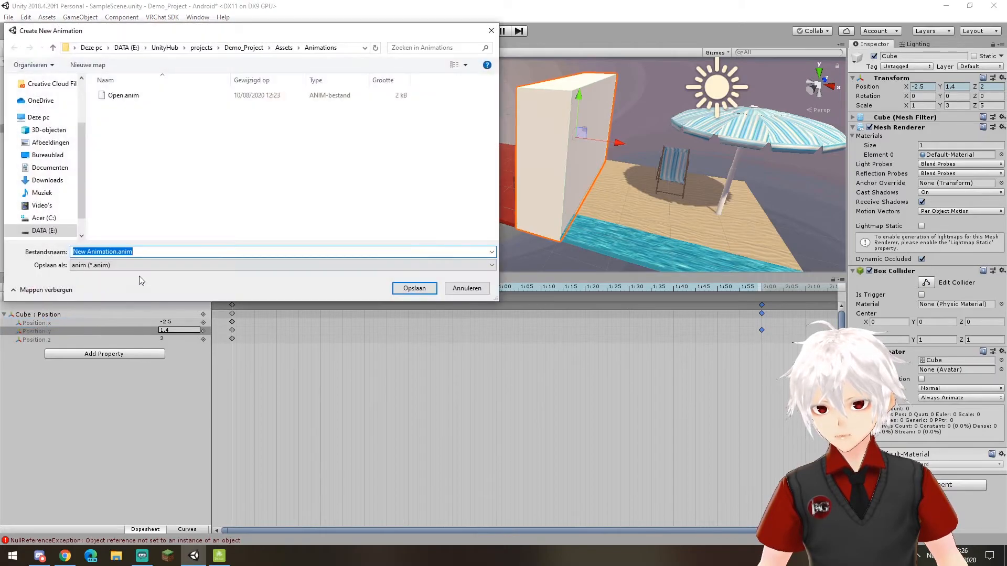
text(Close)
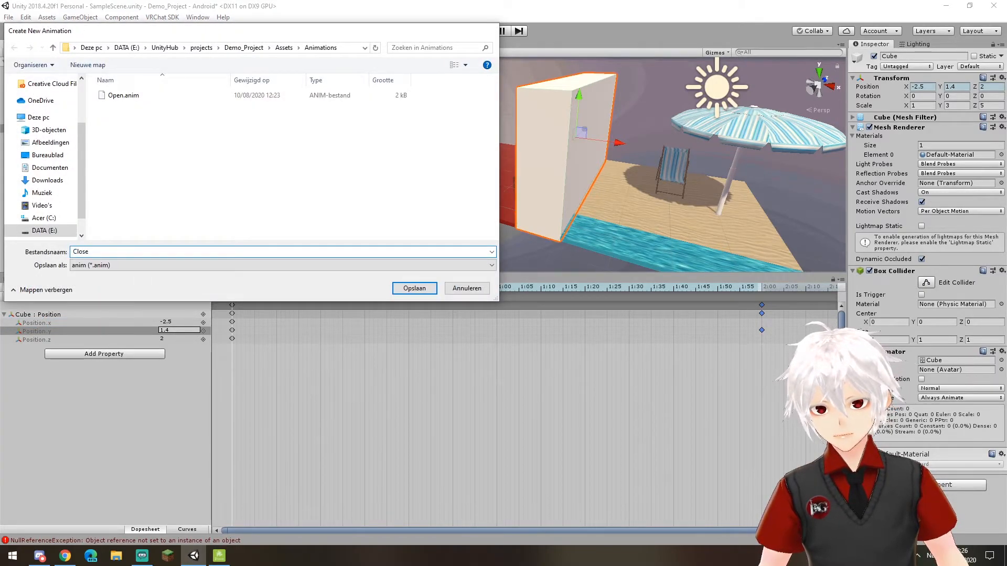
key(Return)
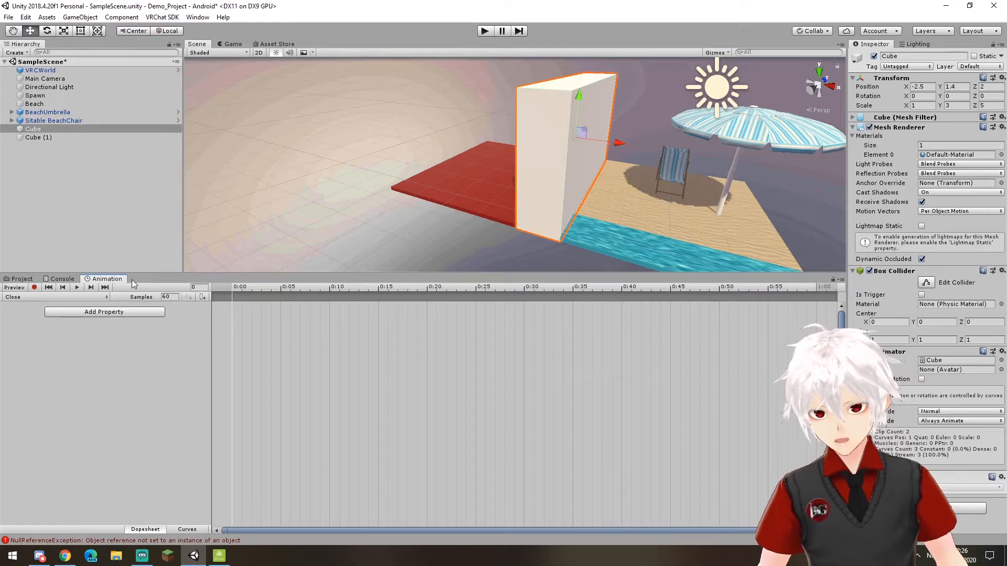
Step: Add the cube's Transform Position property to the Close clip and set Position.y at 0:00 to -1.5
click(121, 313)
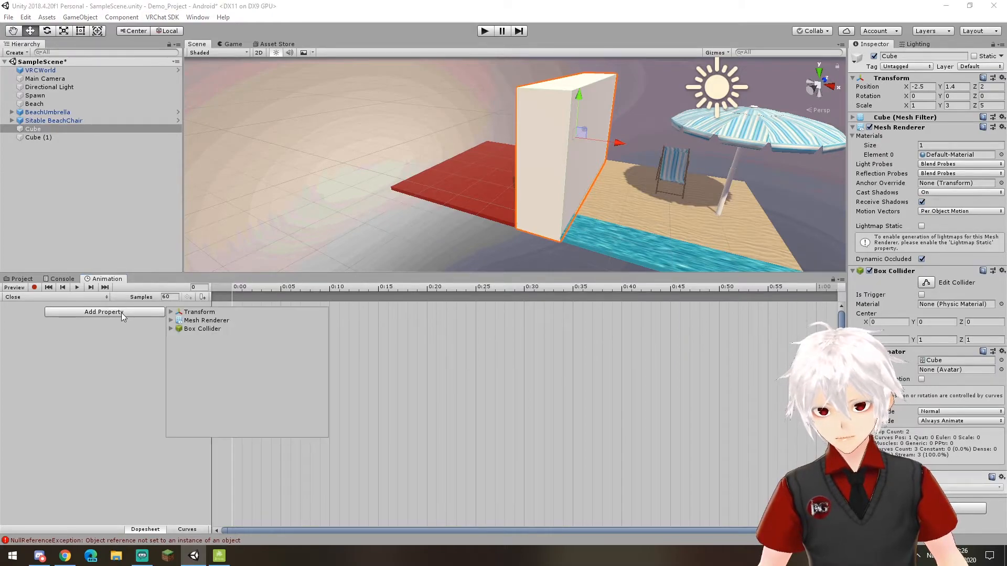
click(194, 314)
click(175, 313)
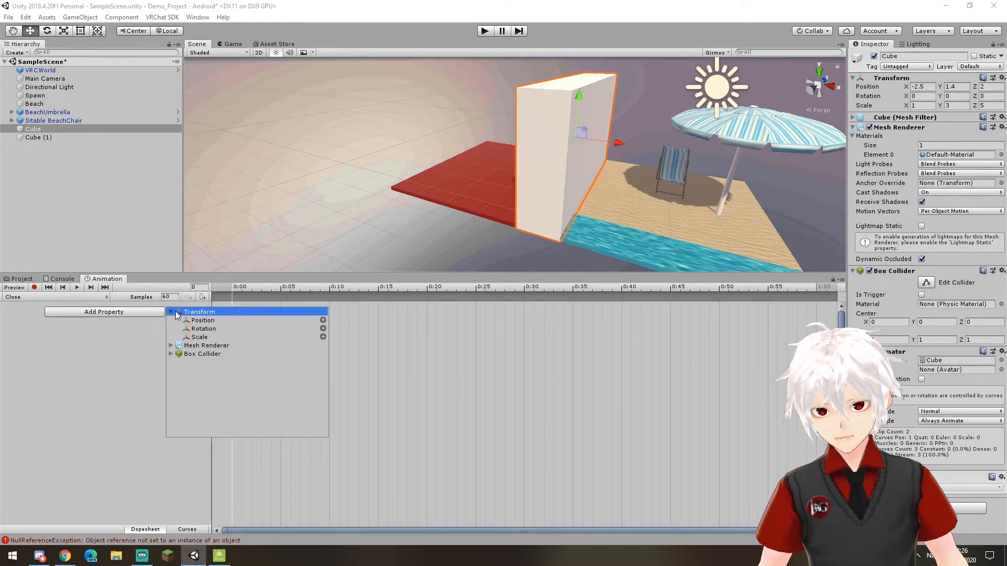
click(323, 320)
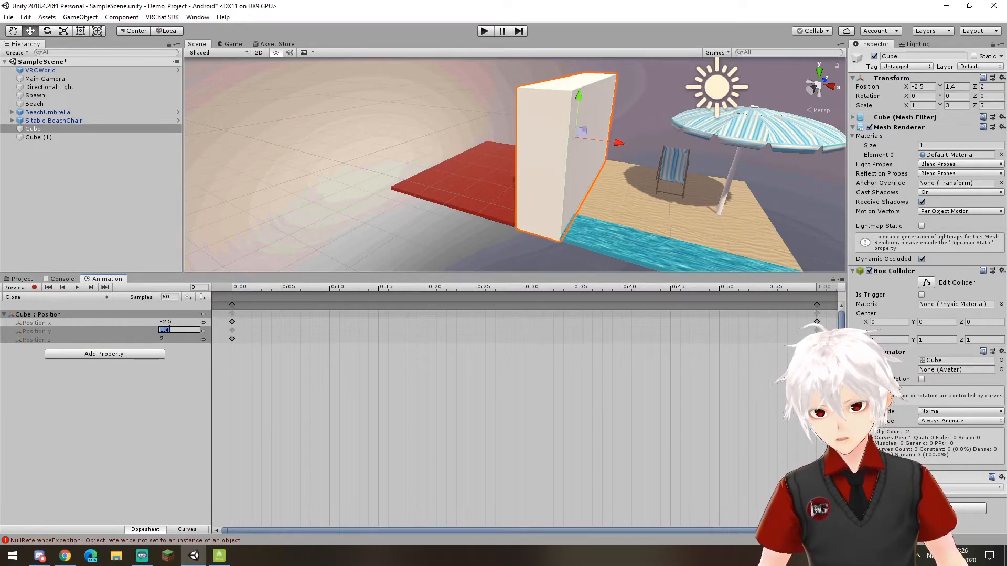
click(172, 330)
text(-1.5)
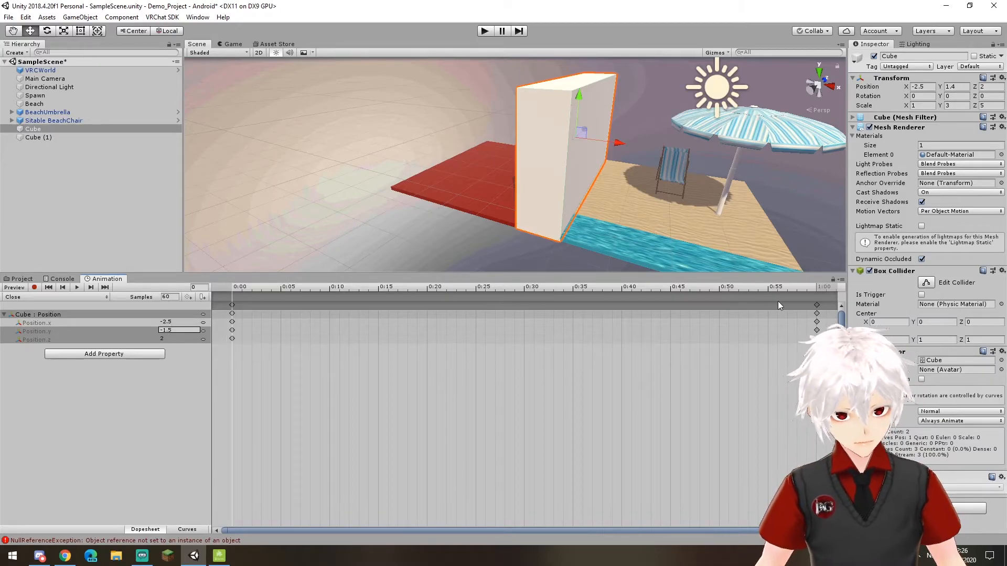
Step: Delete the Close clip's position keyframes at 1:00
drag(809, 292, 820, 301)
drag(828, 347, 803, 304)
key(Delete)
Step: Add a Position.y keyframe at 2:00 in the Close clip with a value of 1.4
scroll(739, 386, down, 3)
click(779, 288)
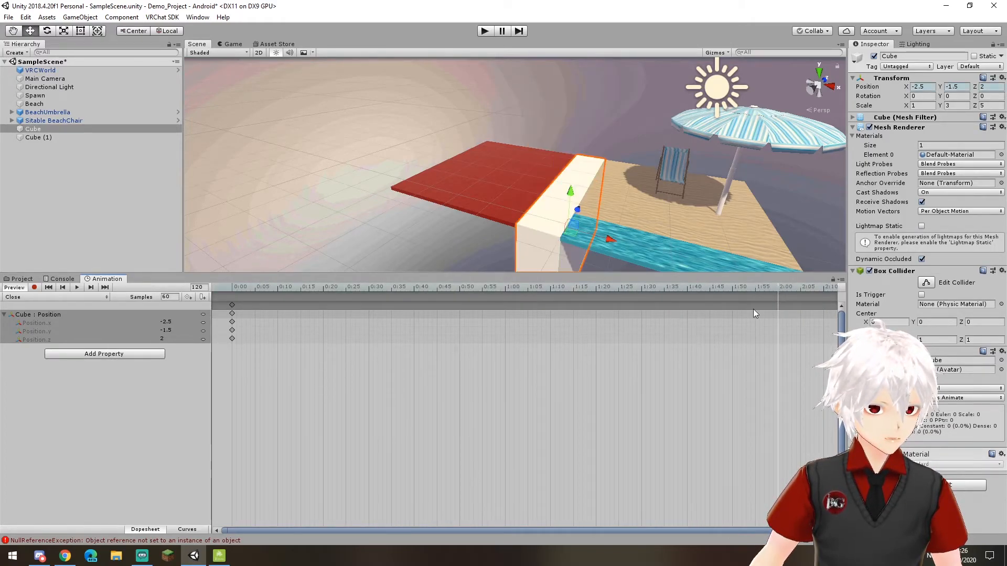
click(165, 330)
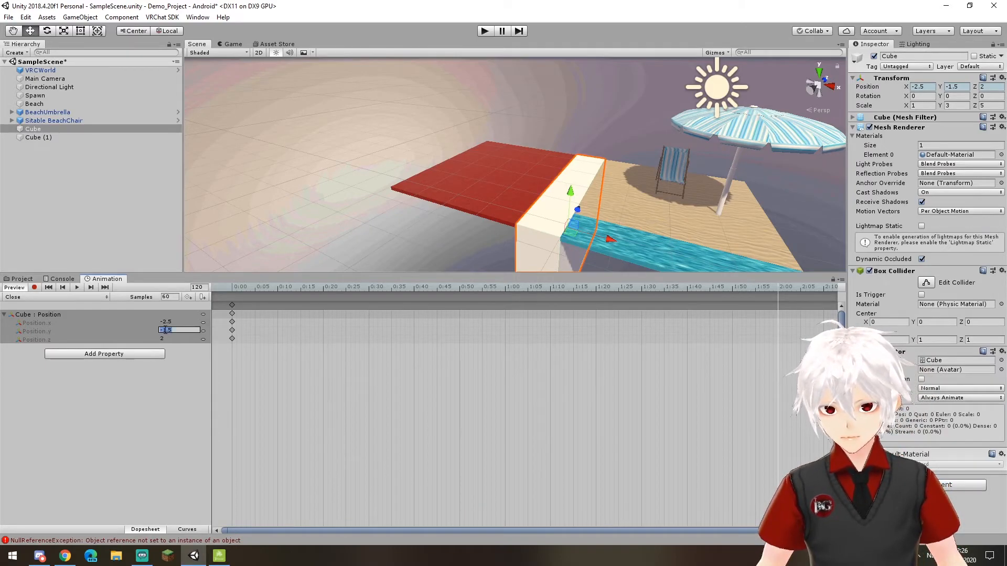
text(1.4)
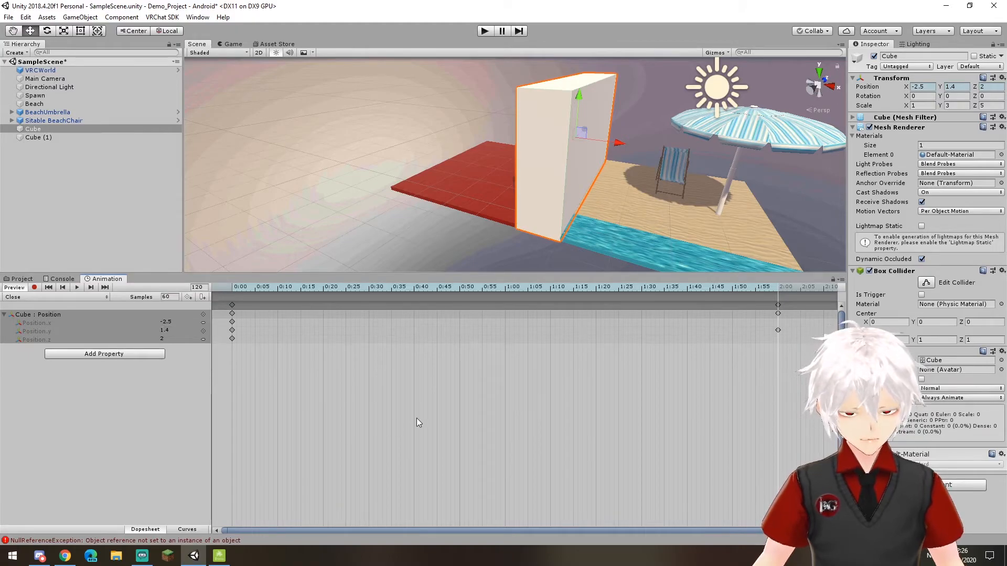
click(401, 420)
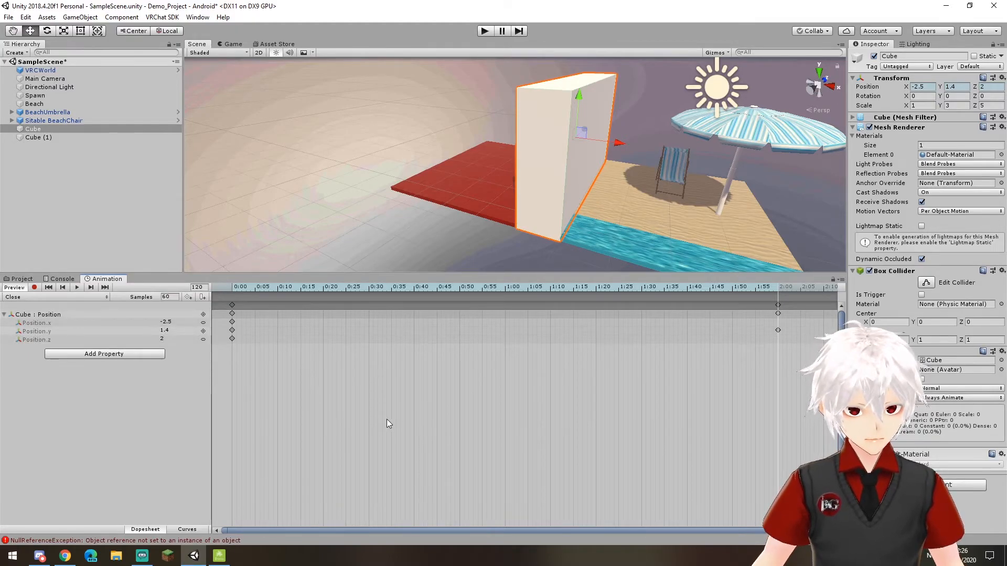
Step: Play the Close clip to check that the cube rises, leaving record mode off
click(34, 287)
click(76, 287)
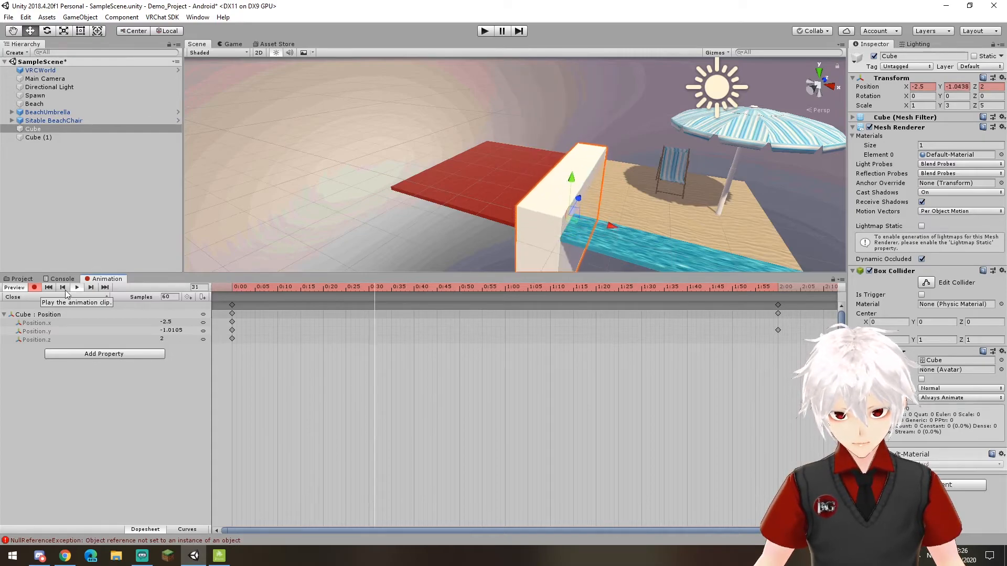
click(34, 288)
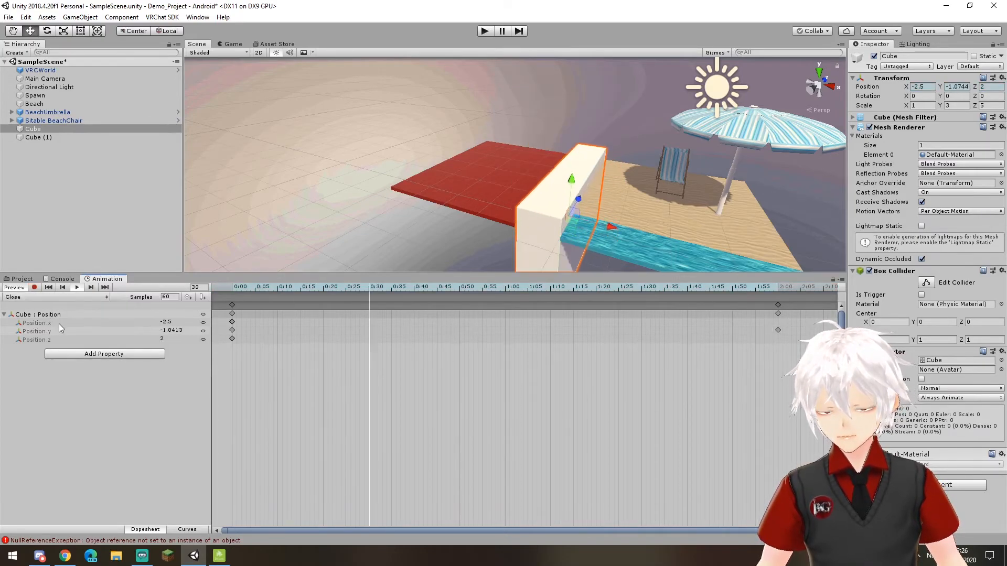
Step: Switch to the Open clip and play it to check the cube's downward movement
click(61, 298)
click(33, 320)
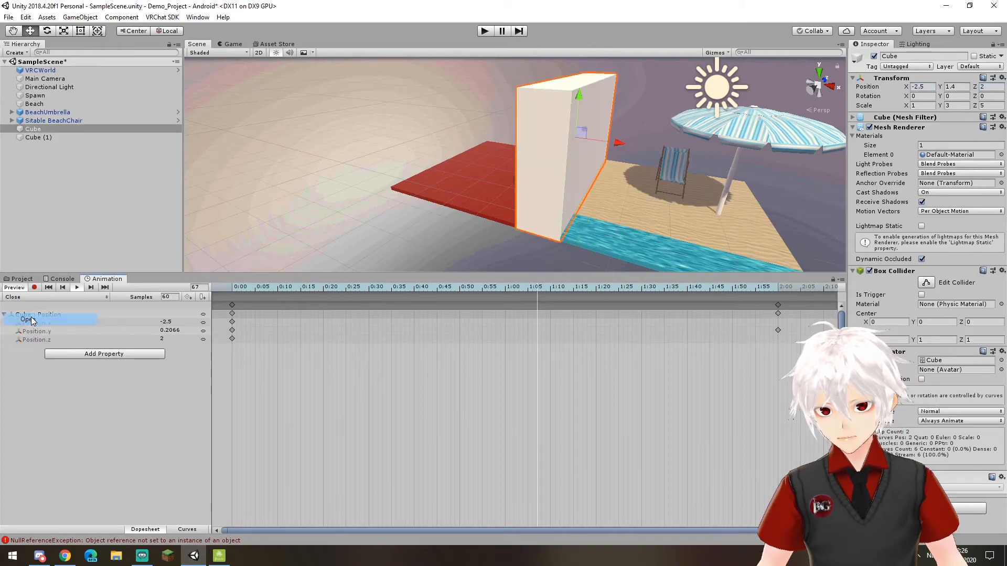
click(78, 287)
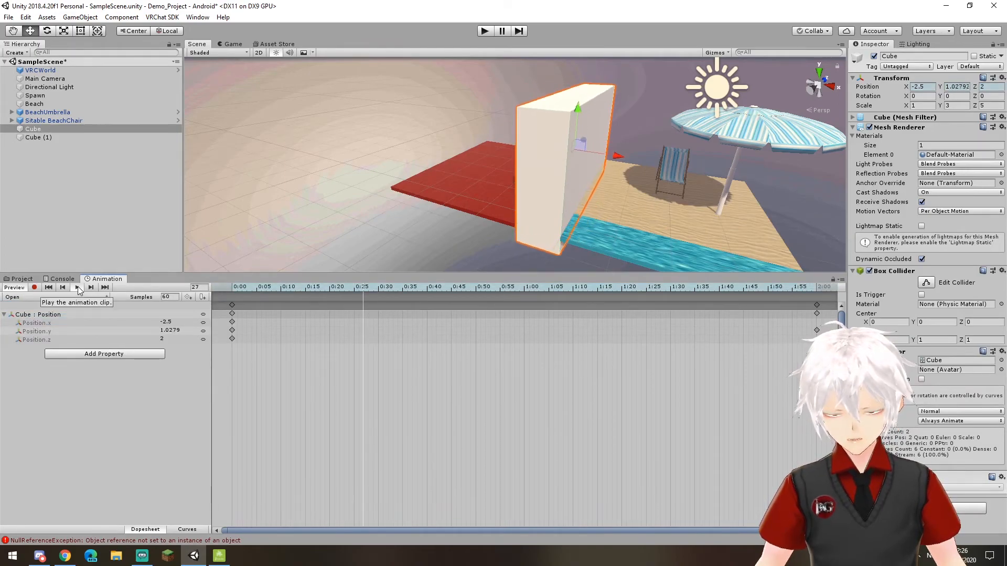
Step: Switch back to the Close clip, play it to compare the movement, stop it and return to 0:00
click(52, 297)
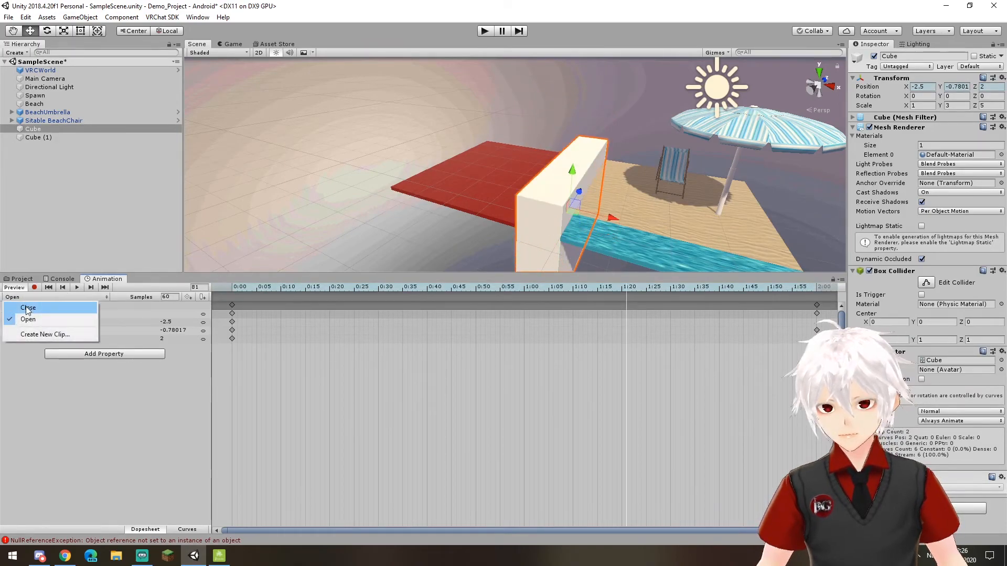
click(26, 311)
click(77, 287)
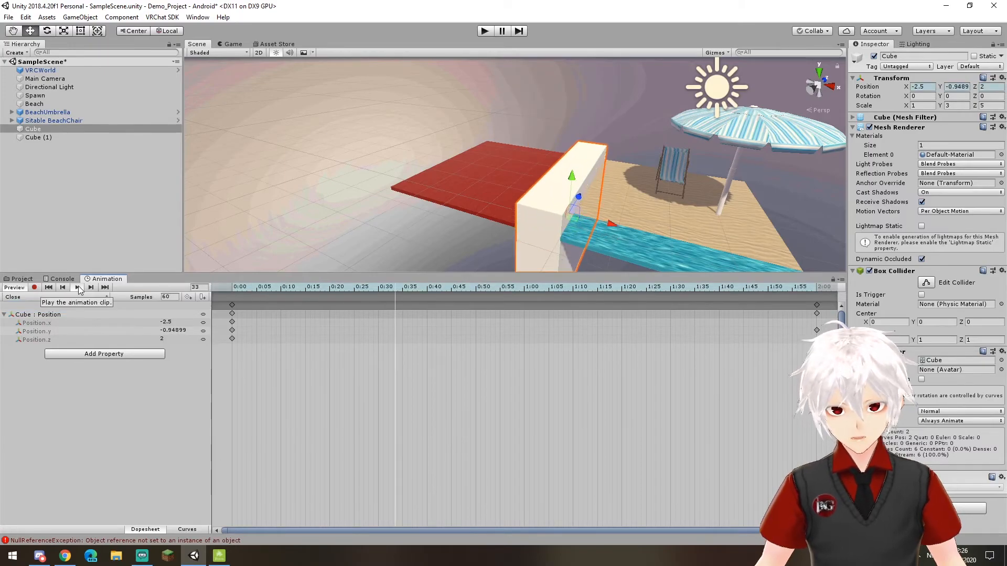
click(78, 287)
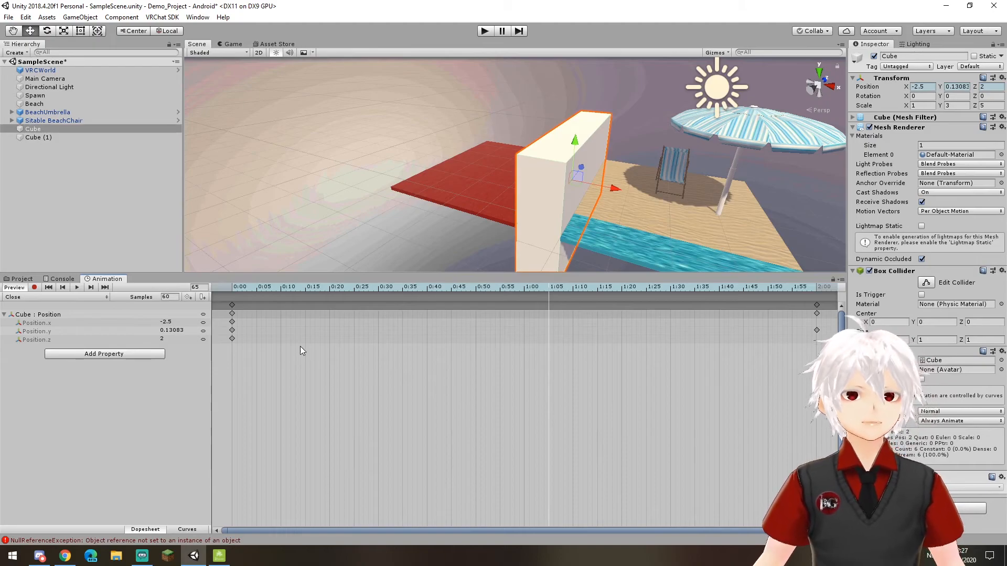
click(228, 287)
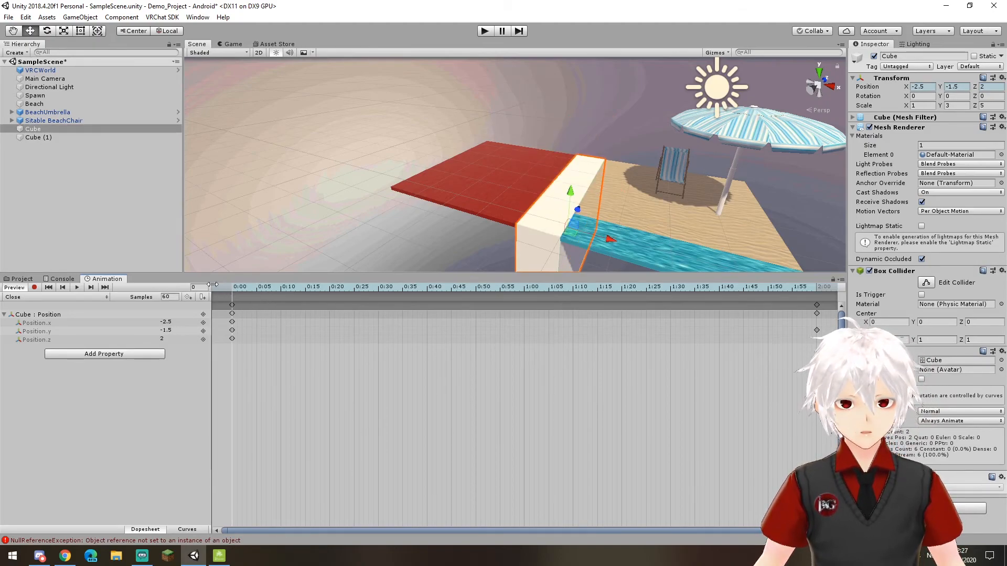